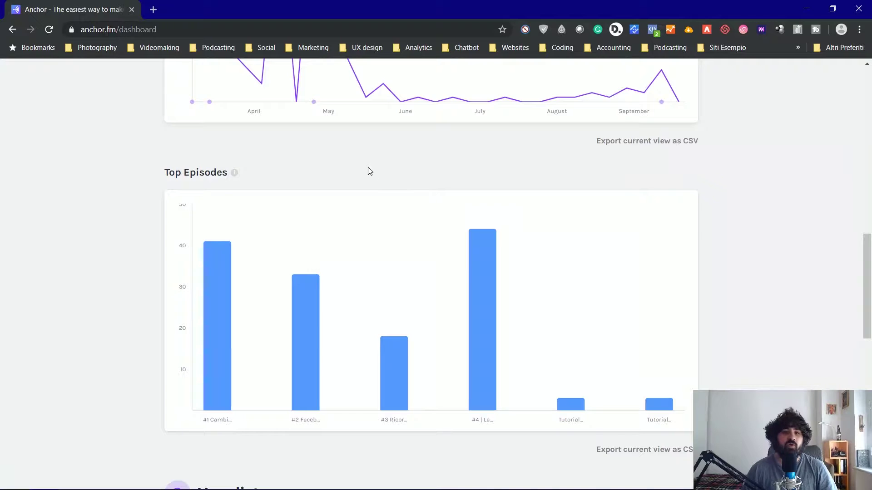
Step: Examine the dashboard's top episodes chart, listener locations and listening platforms, ending at the podcast overview
scroll(370, 171, "down", 1)
scroll(369, 171, "down", 5)
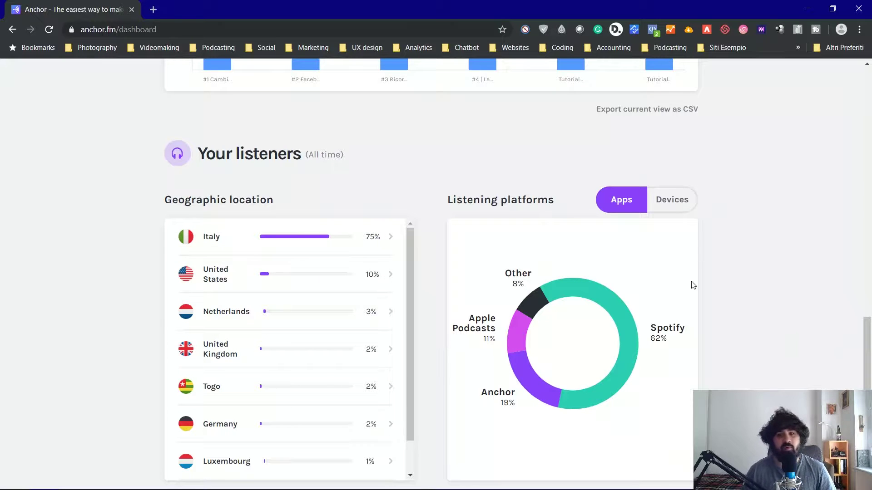
scroll(709, 286, "down", 1)
scroll(706, 284, "up", 10)
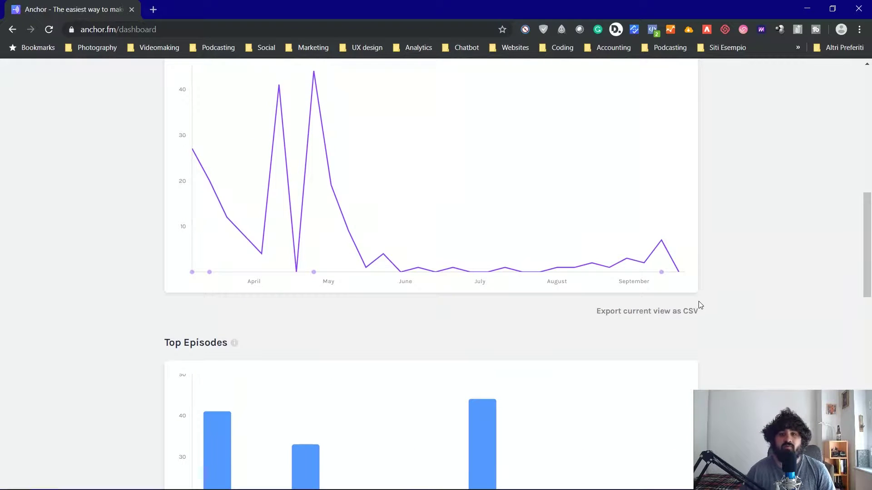
scroll(684, 327, "up", 6)
scroll(685, 333, "up", 3)
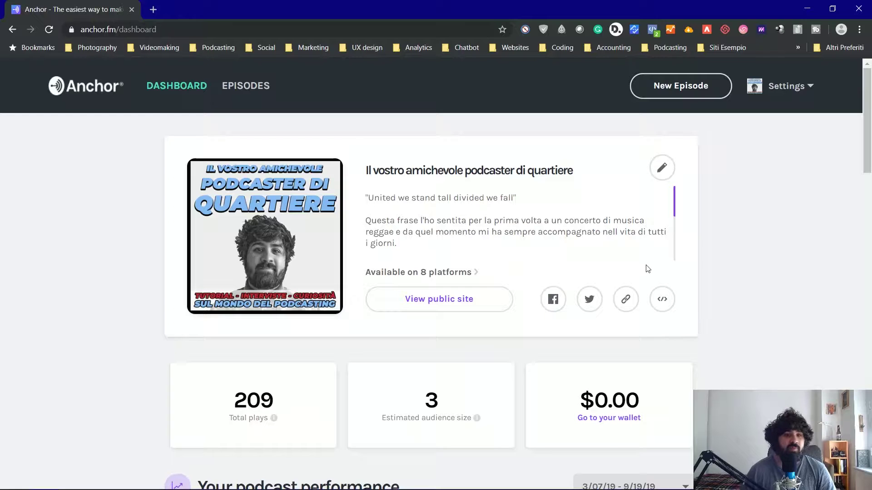
Step: Open the podcast's settings and review the name, description, category, profile URL, contact and voice message fields
left_click(774, 90)
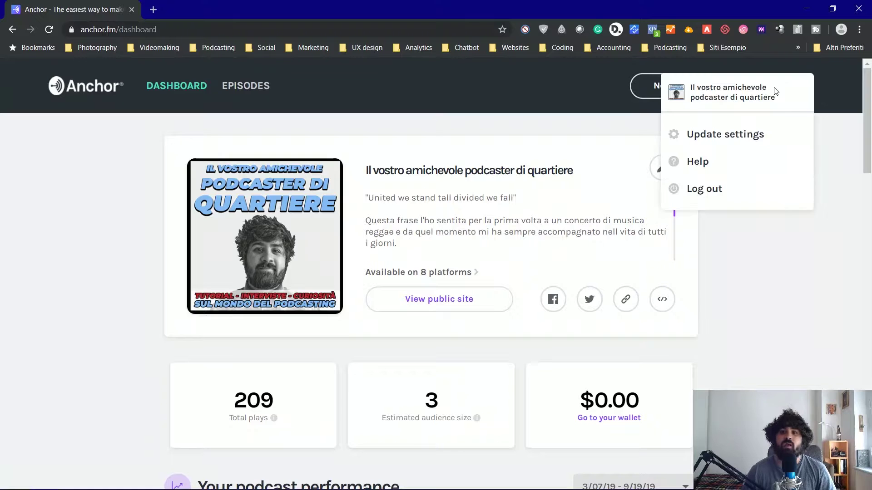
left_click(742, 140)
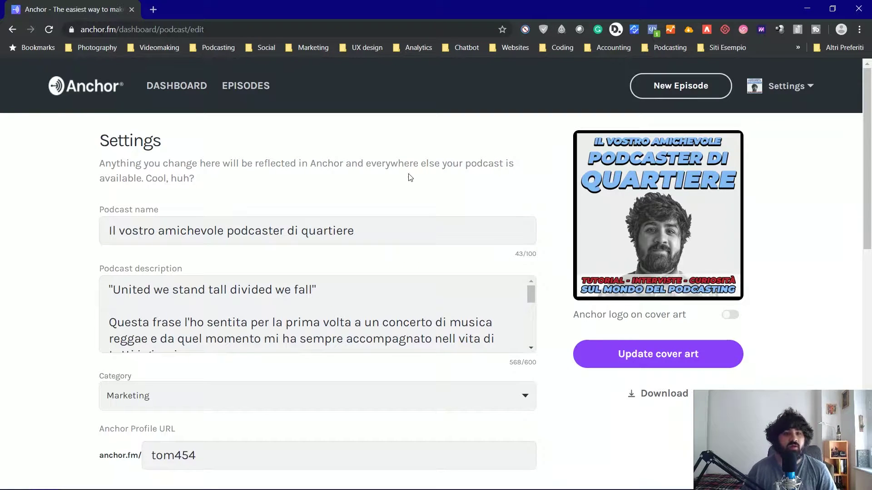
scroll(432, 155, "down", 1)
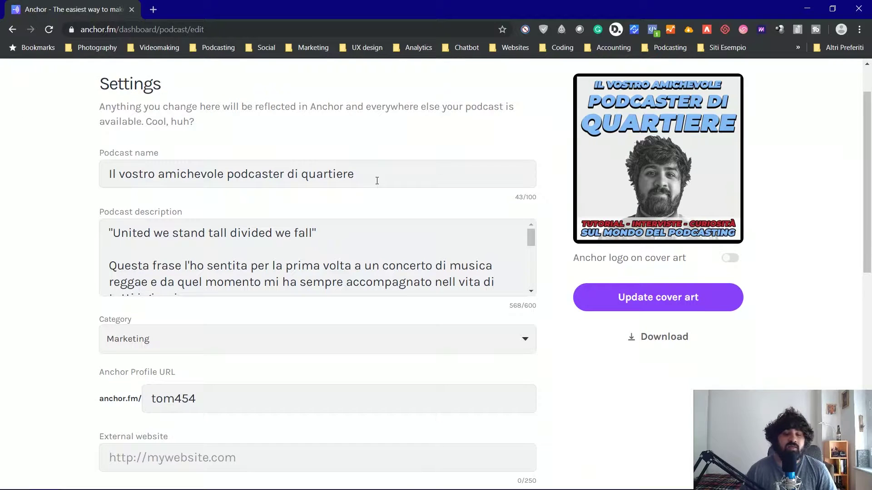
scroll(398, 259, "down", 4)
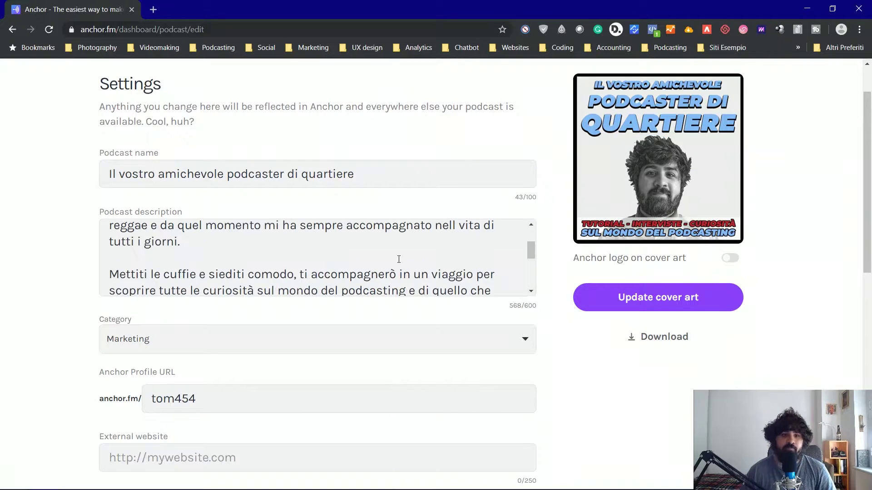
scroll(555, 287, "down", 1)
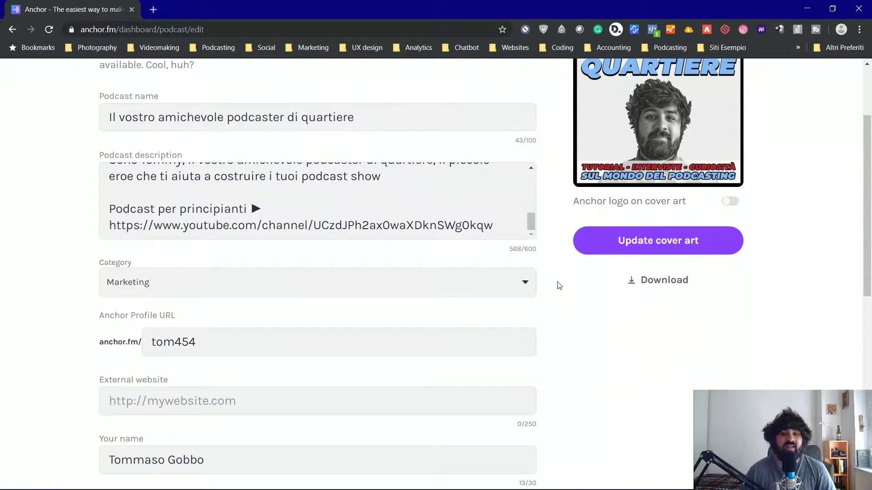
scroll(467, 291, "down", 1)
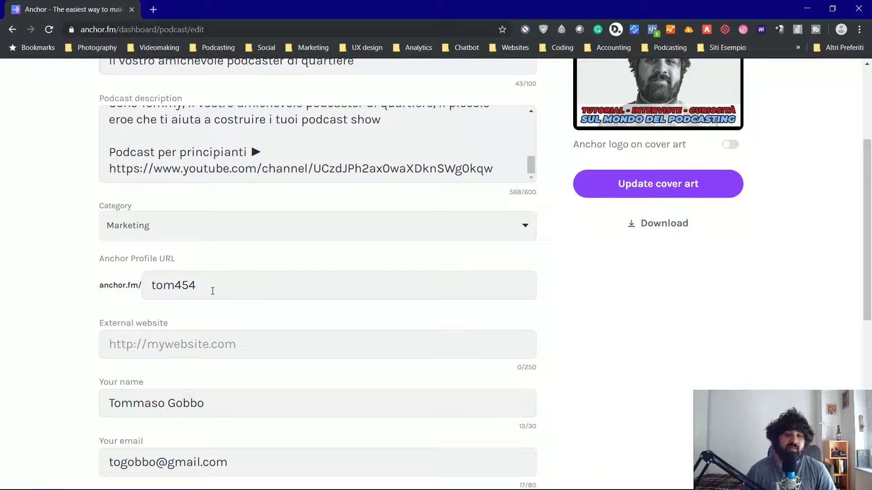
scroll(204, 291, "down", 2)
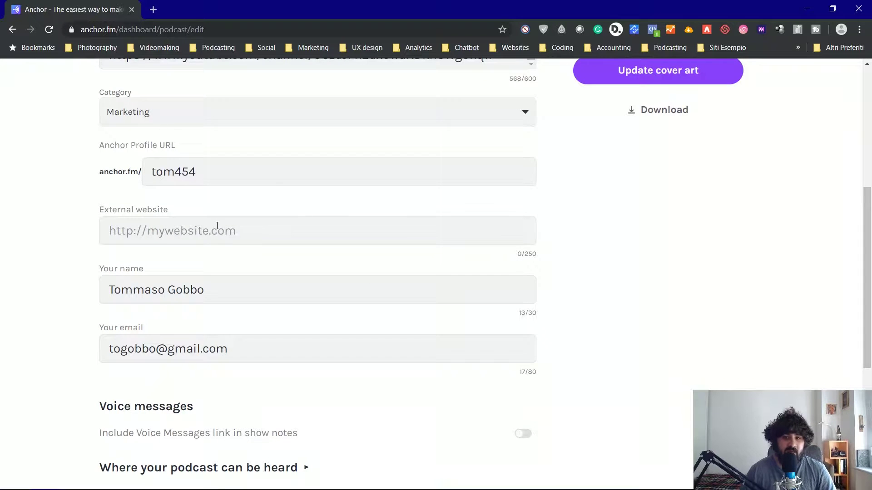
scroll(217, 226, "down", 2)
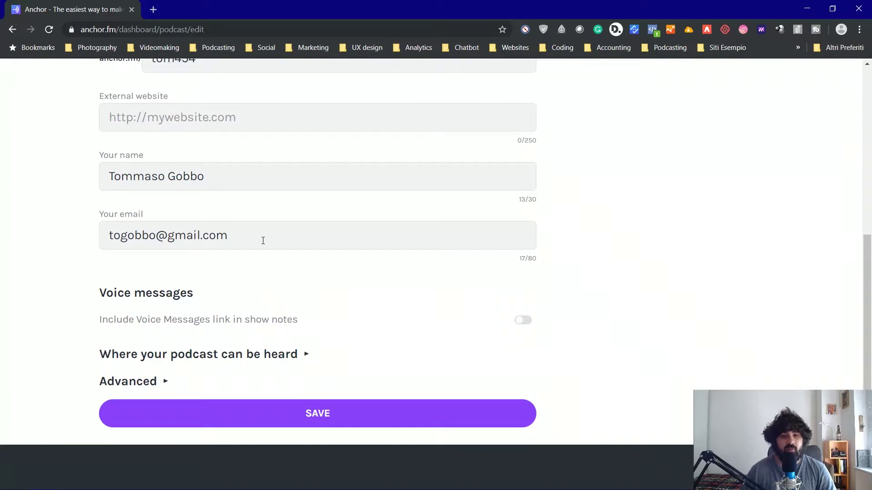
scroll(263, 241, "down", 1)
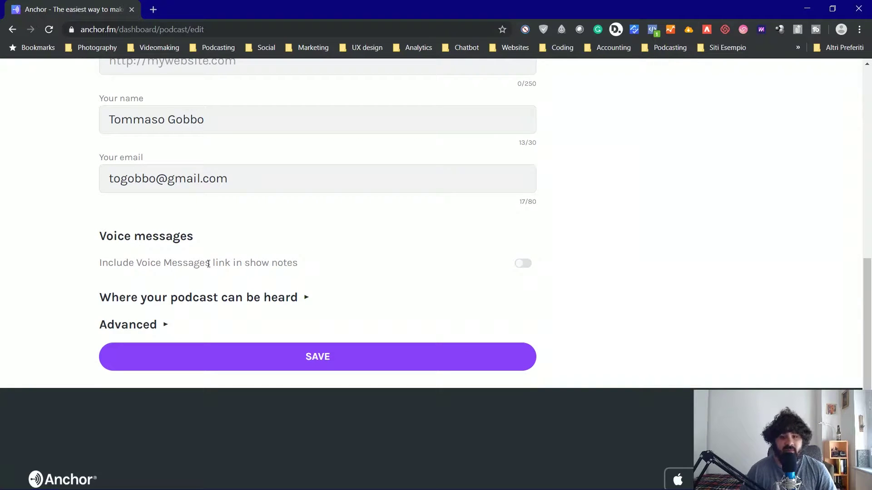
Step: Expand the section on where the podcast can be heard and review the listening platform links
left_click(270, 298)
scroll(356, 228, "down", 3)
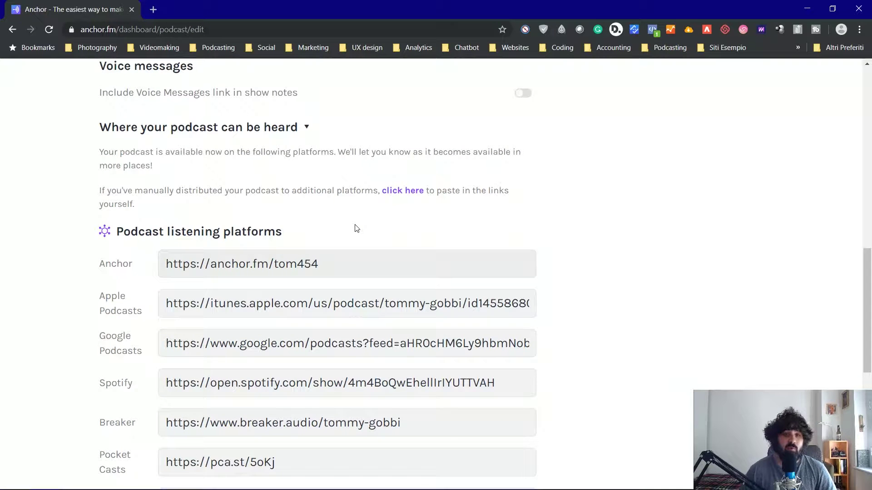
scroll(552, 223, "down", 1)
scroll(651, 209, "down", 1)
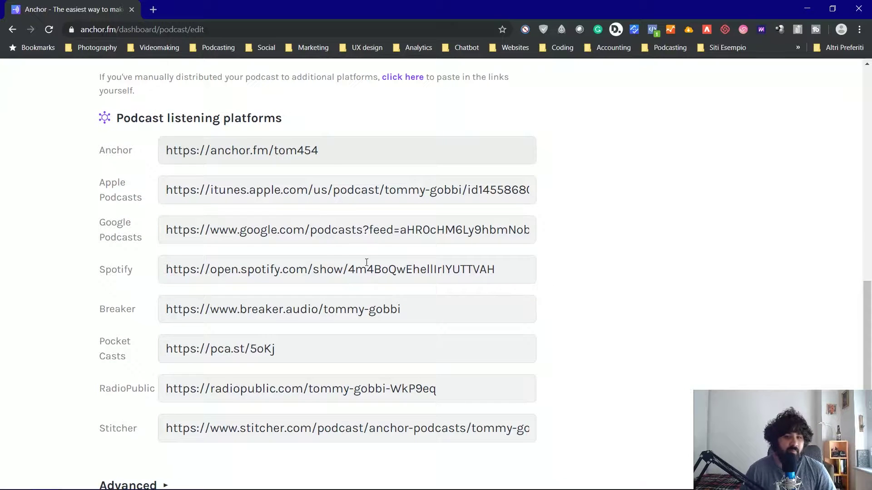
scroll(318, 186, "down", 3)
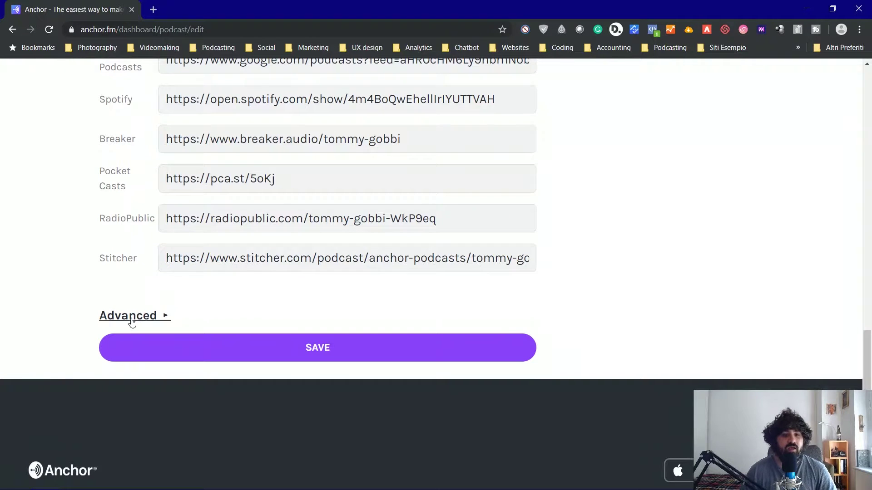
Step: Expand the advanced settings and enable displaying the personal email address publicly in the RSS feed
left_click(132, 322)
scroll(568, 177, "down", 2)
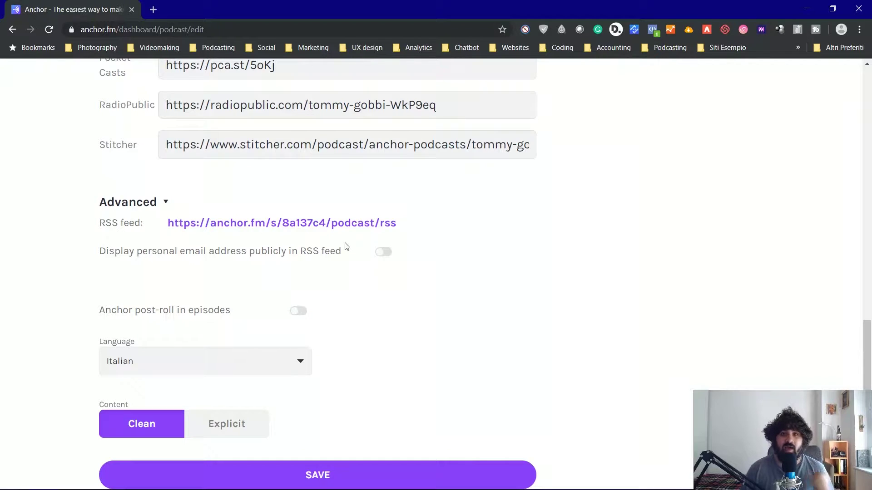
scroll(359, 291, "up", 10)
scroll(410, 376, "up", 3)
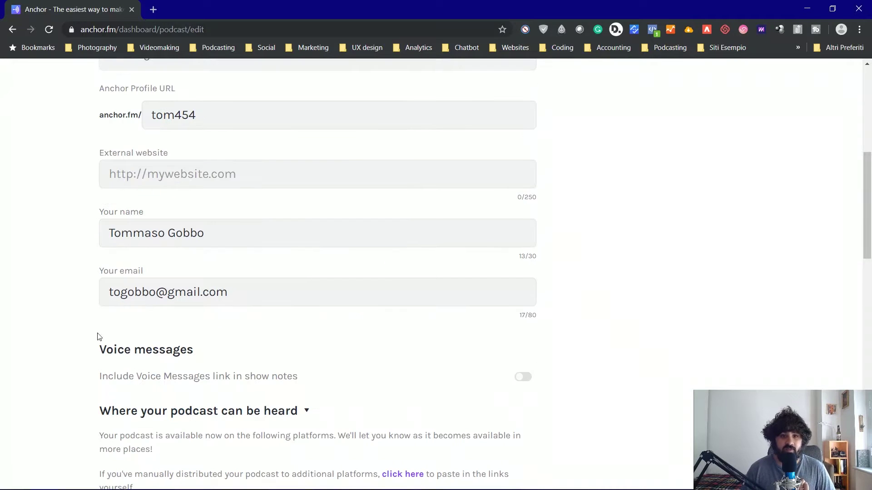
scroll(368, 353, "down", 1)
scroll(461, 253, "down", 12)
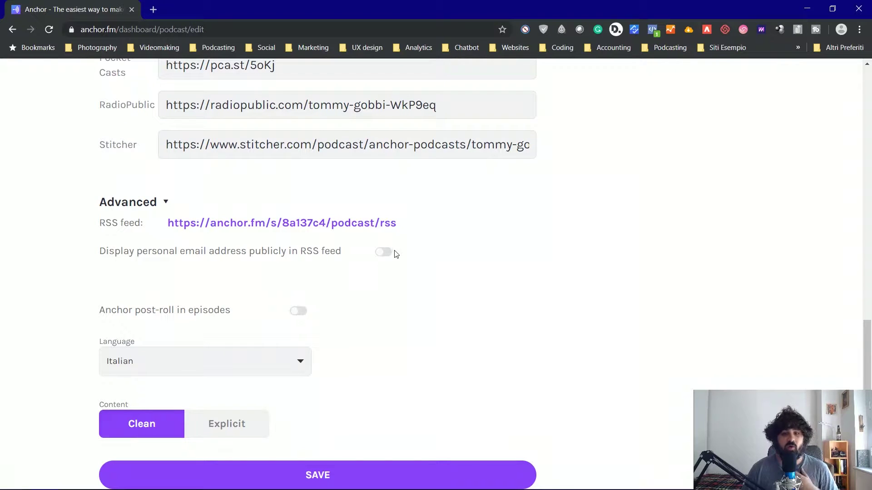
left_click(382, 252)
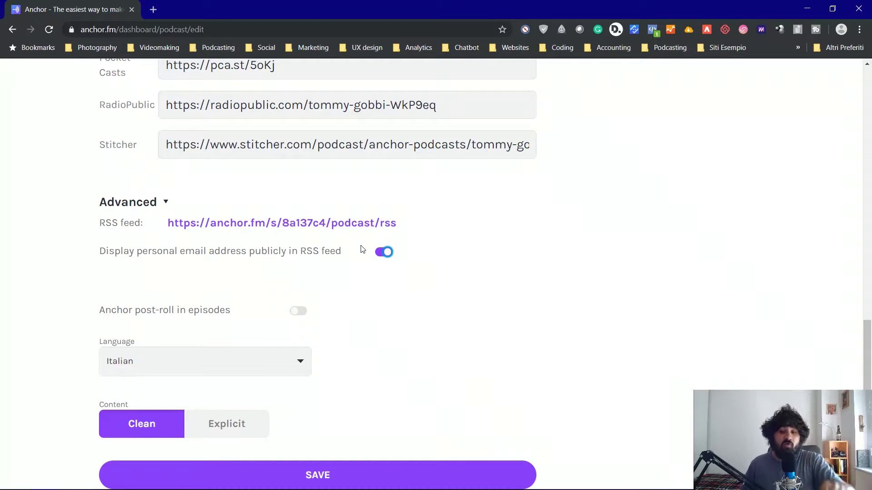
Step: Examine the post-roll, language and content rating options in the advanced settings
scroll(373, 254, "up", 2)
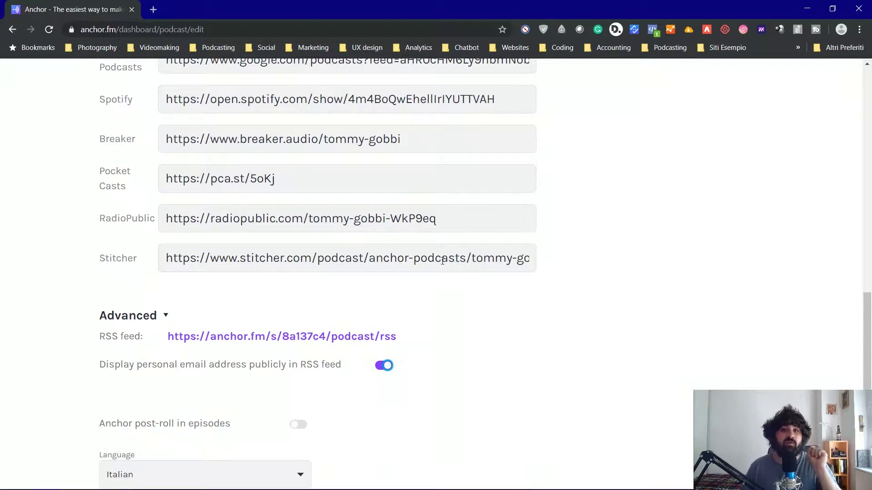
scroll(481, 236, "down", 1)
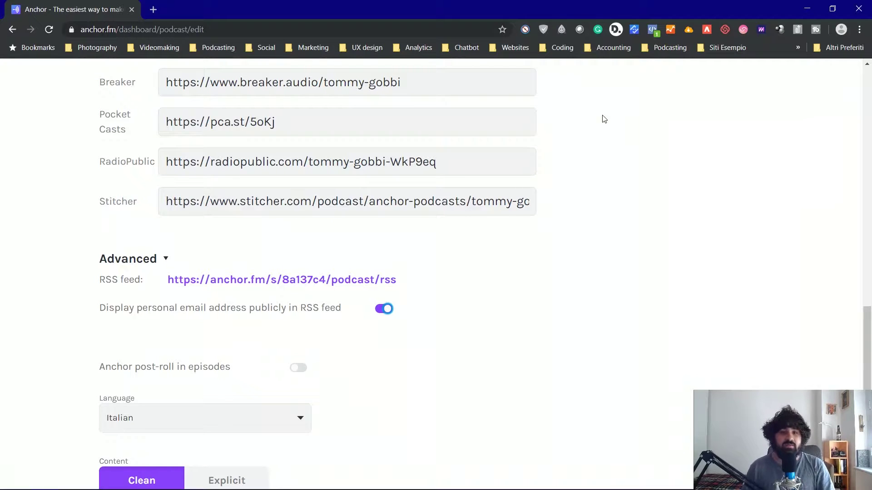
scroll(520, 258, "down", 3)
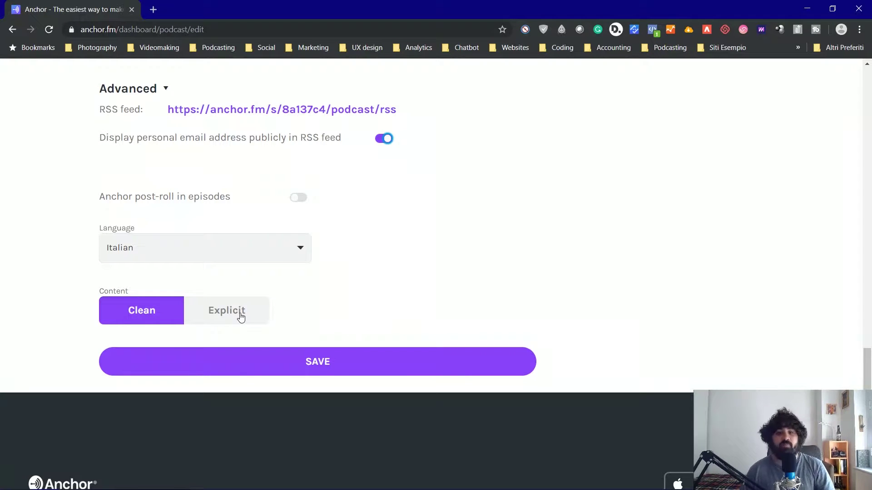
Step: Open the podcast's cover art chooser to view its image source options, and close it without choosing one
scroll(471, 260, "up", 10)
scroll(472, 258, "up", 14)
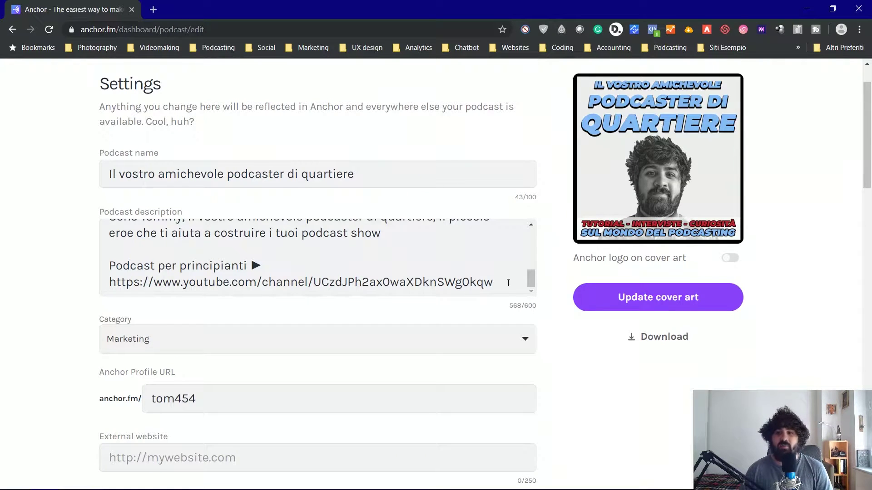
scroll(508, 286, "down", 1)
scroll(509, 286, "up", 3)
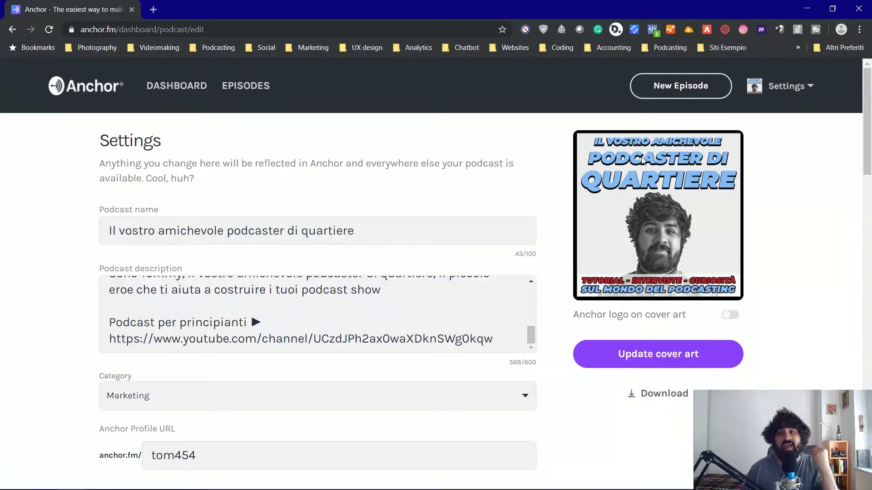
left_click(658, 365)
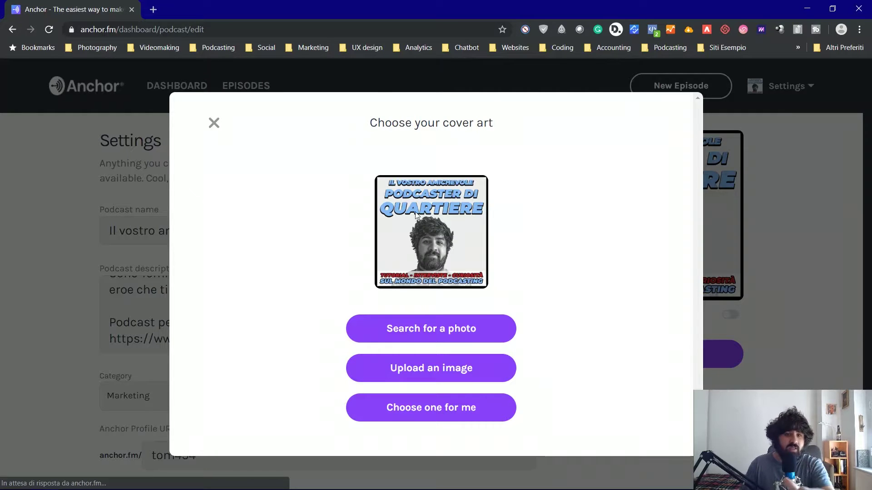
left_click(219, 129)
Step: Leave the podcast settings and return to the dashboard
scroll(220, 131, "down", 15)
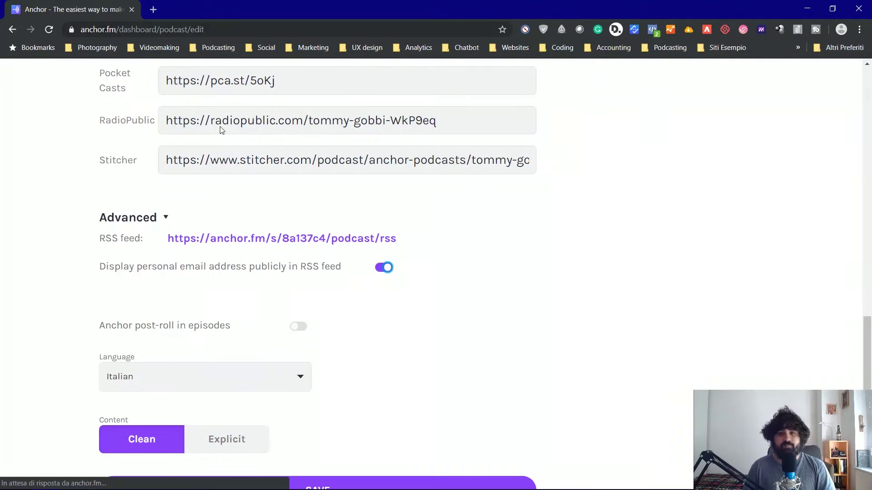
scroll(496, 361, "up", 3)
scroll(496, 362, "up", 15)
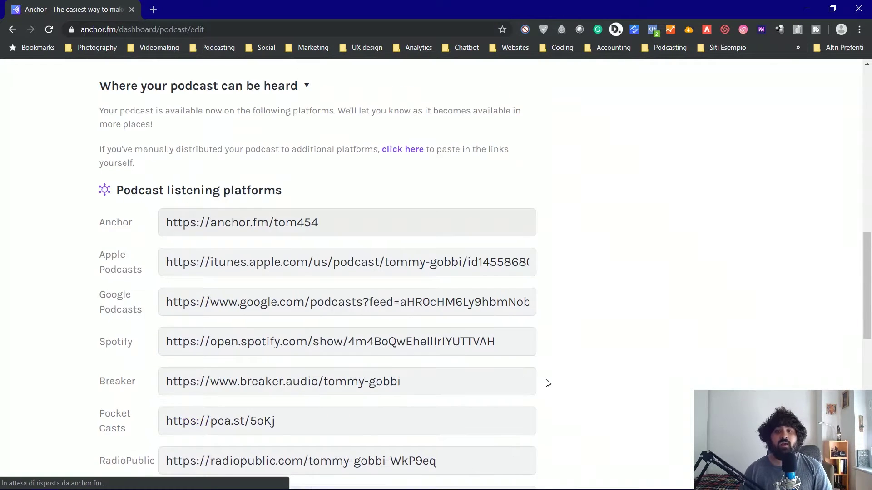
scroll(543, 361, "down", 6)
scroll(502, 327, "down", 10)
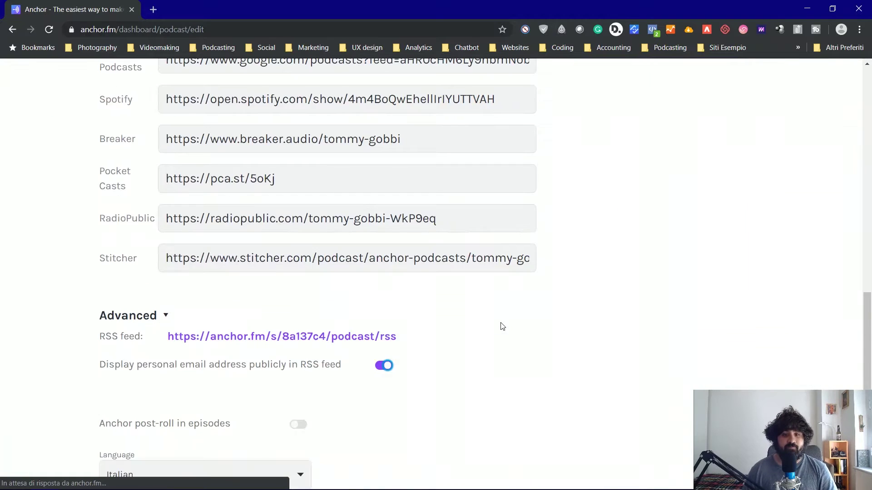
left_click(415, 274)
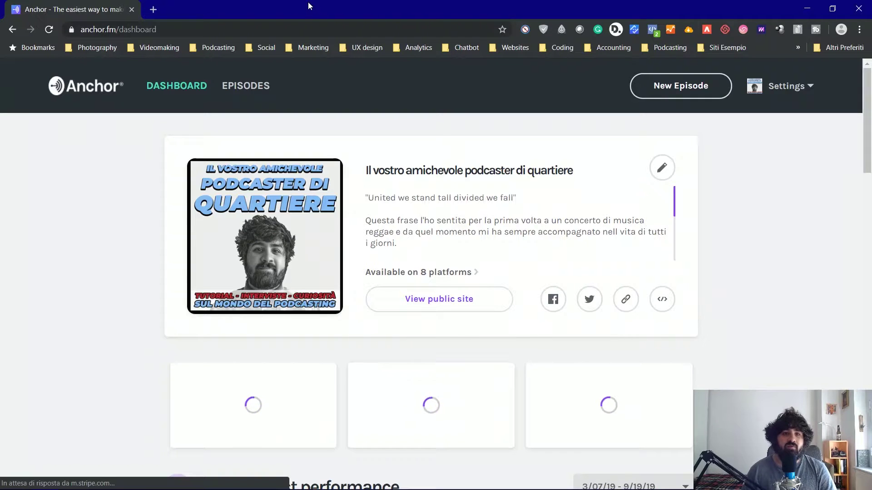
Step: Move the browser window aside to view the episode files on the desktop, and maximize it again
left_click_drag(345, 9, 418, 60)
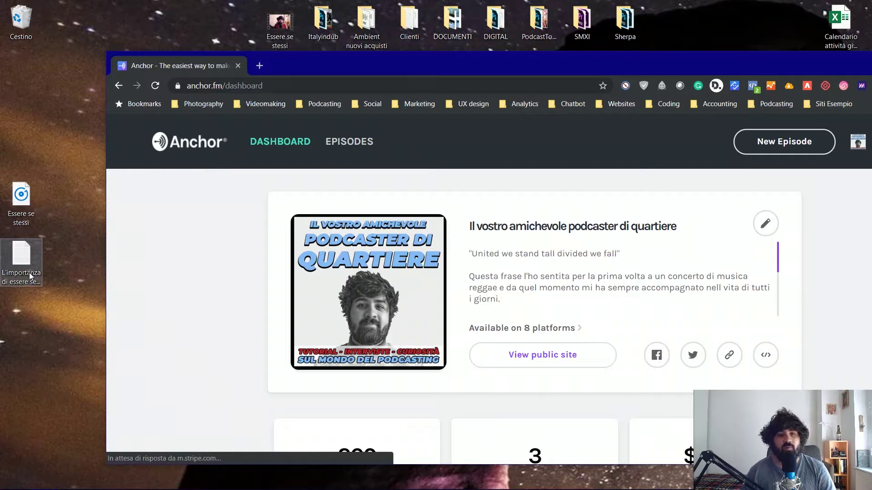
double_click(289, 70)
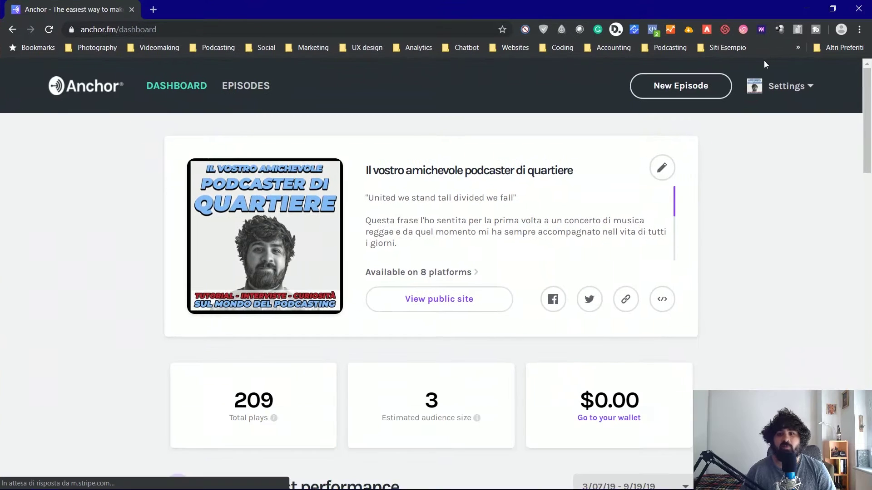
Step: Start a new episode with the Record tool and set its audio input to Microfono (USB Audio Device) (0d8c:0014)
left_click(662, 88)
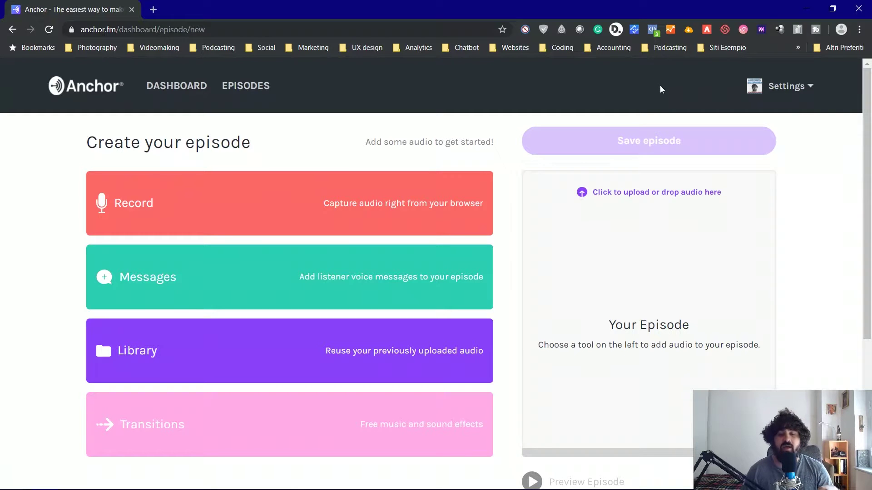
left_click(403, 206)
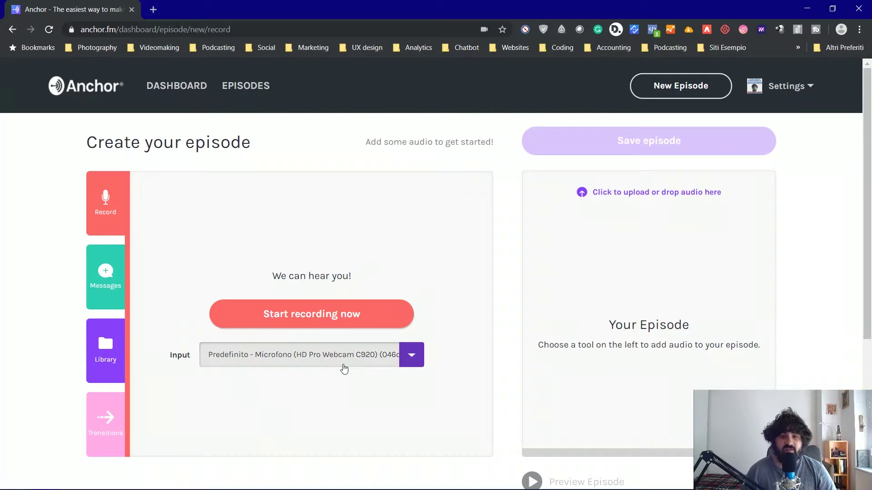
left_click(343, 369)
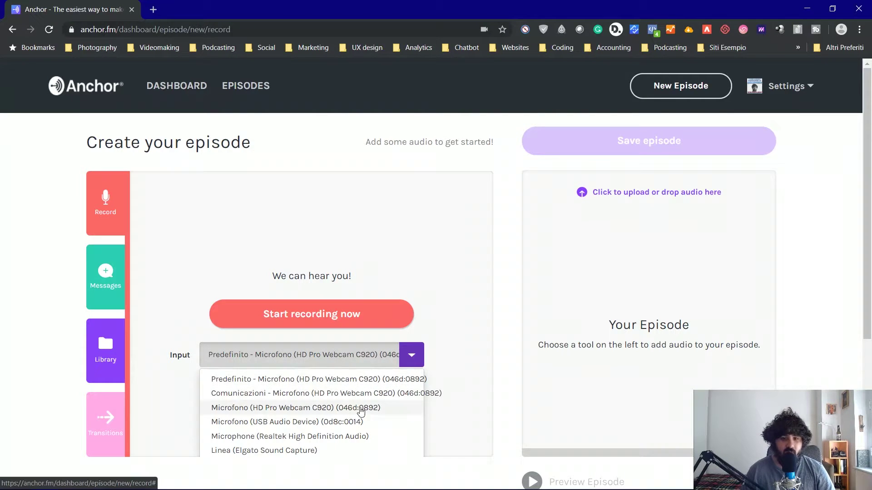
left_click(329, 424)
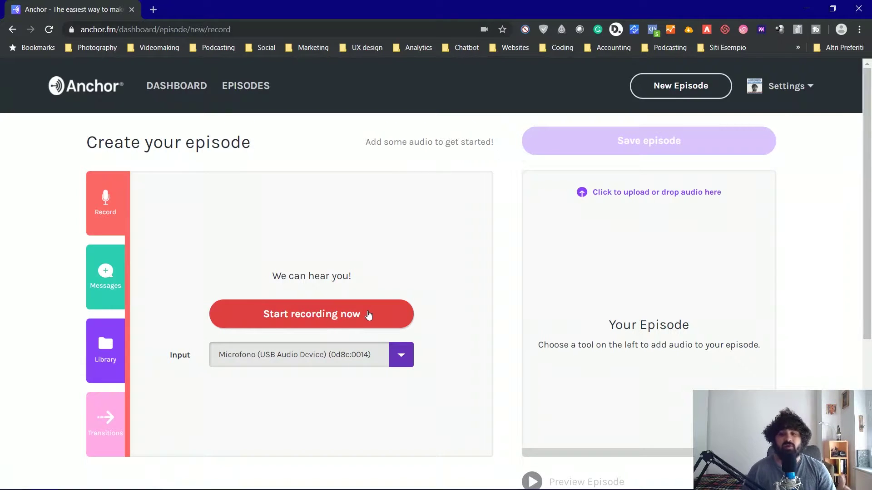
Step: View the voice messages and audio library tools, checking the first recording's options and name editing without changing it
scroll(369, 315, "down", 2)
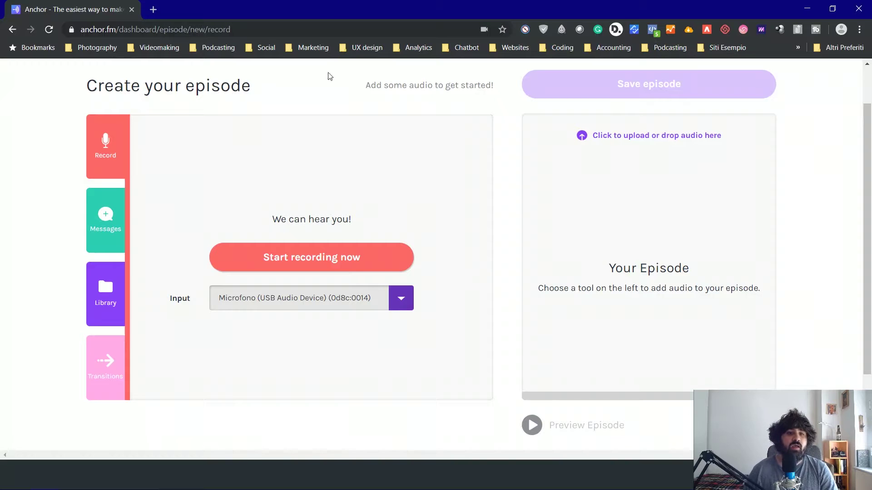
left_click(108, 222)
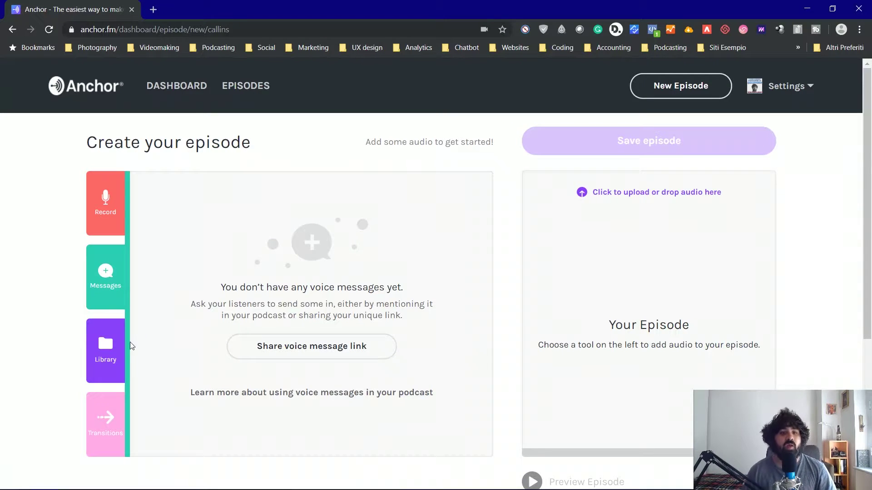
left_click(117, 349)
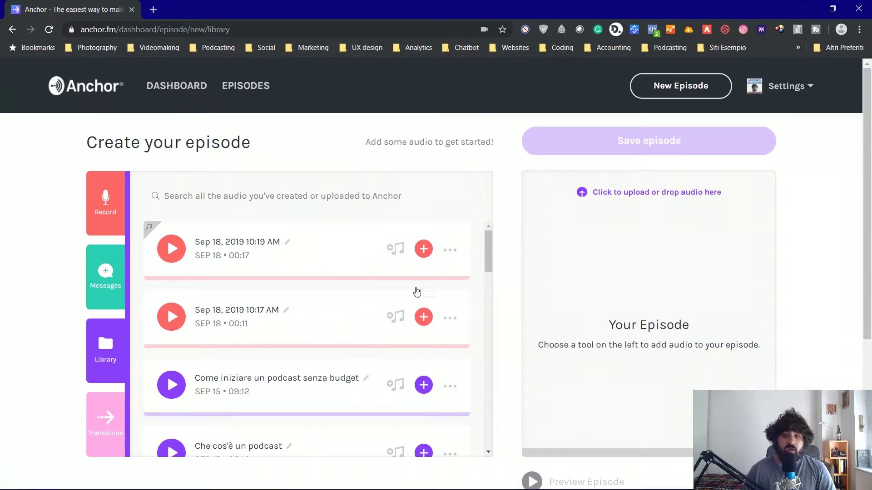
left_click(452, 252)
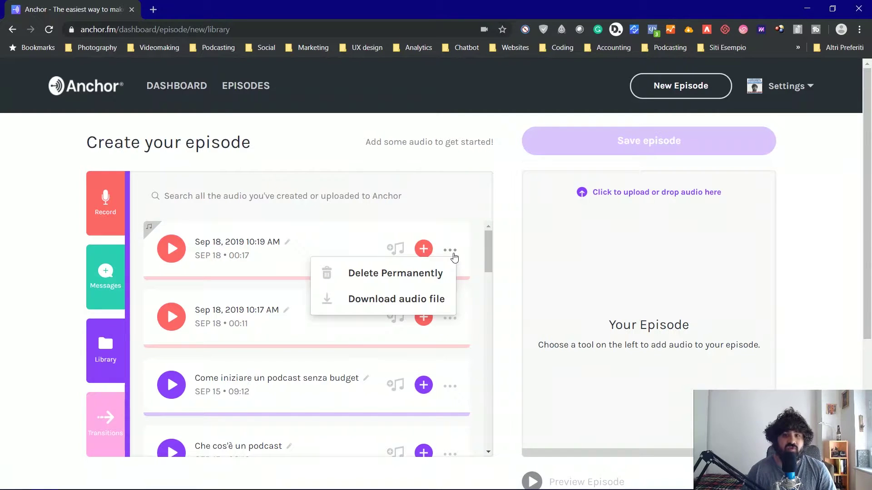
left_click(287, 244)
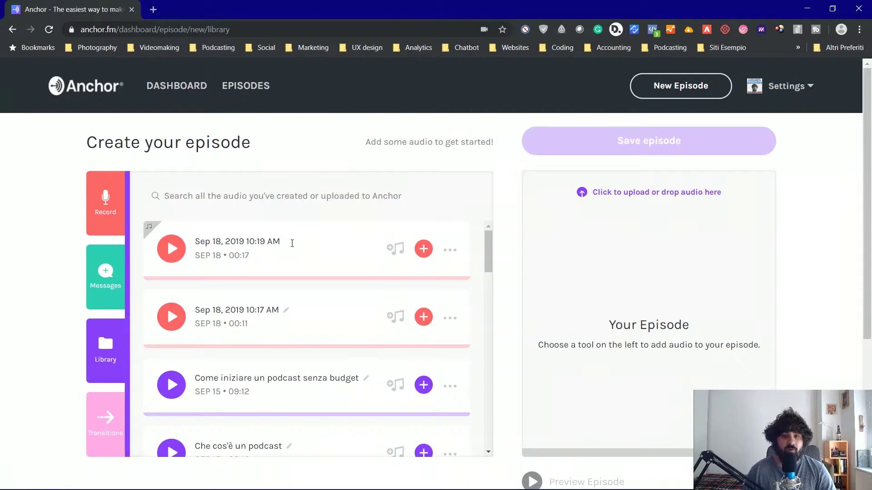
key("Return")
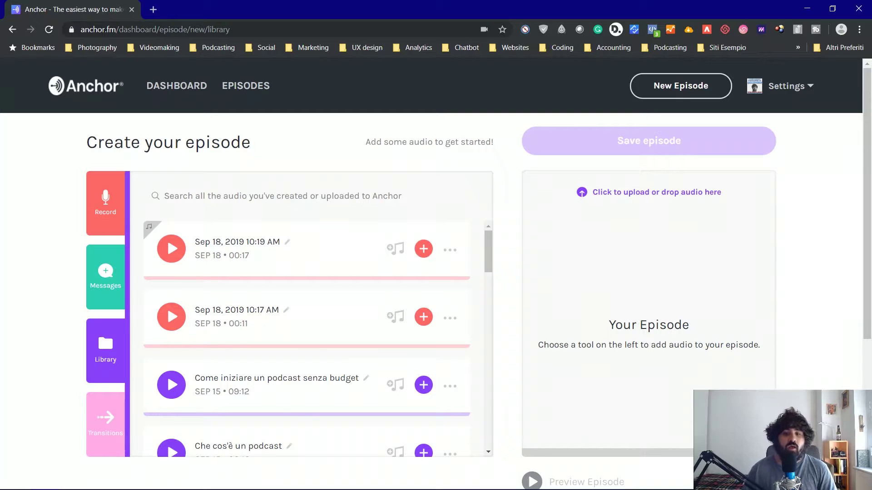
scroll(292, 370, "down", 1)
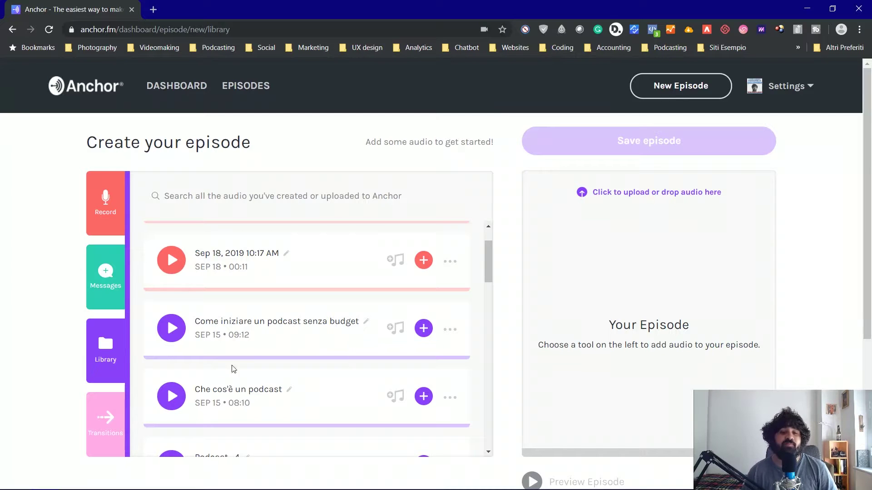
Step: Look through the list of ready-made transitions available for the episode, briefly revisiting the Record tool
left_click(110, 430)
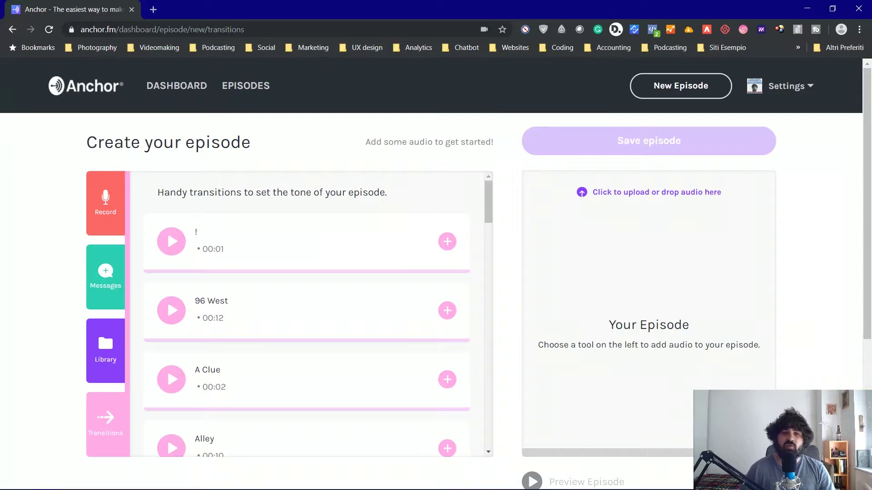
left_click(103, 204)
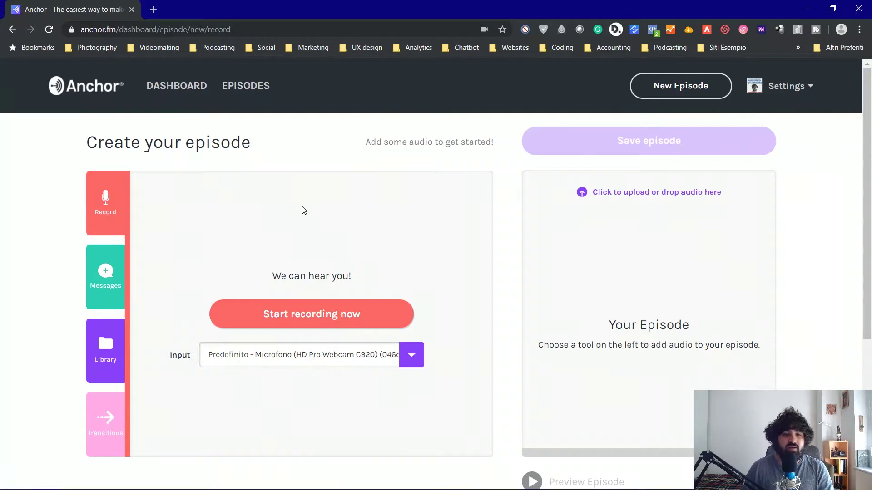
left_click(109, 428)
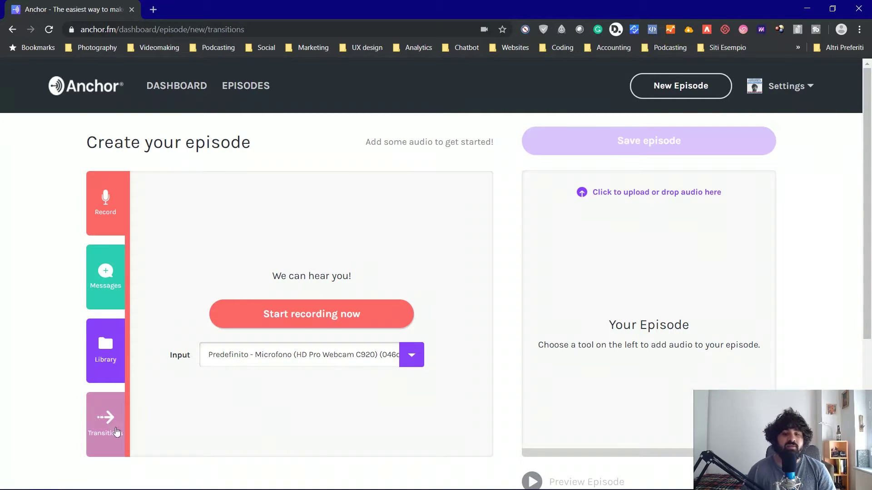
scroll(326, 264, "down", 5)
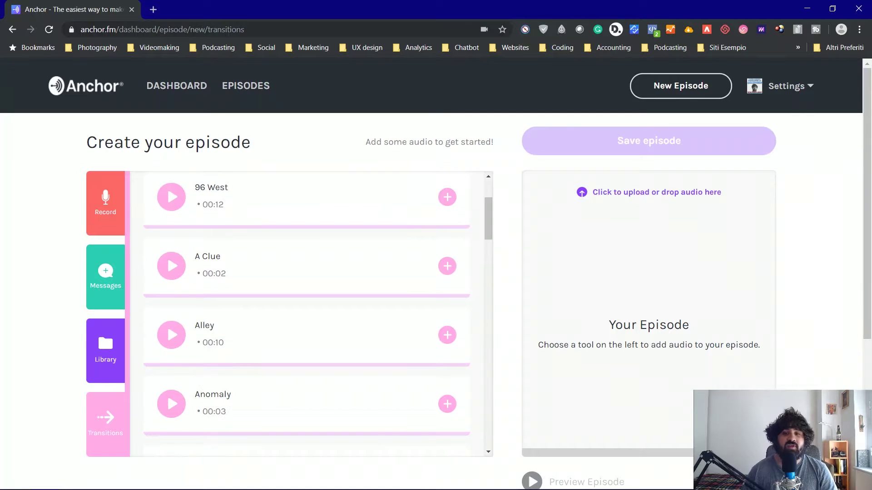
scroll(326, 263, "down", 3)
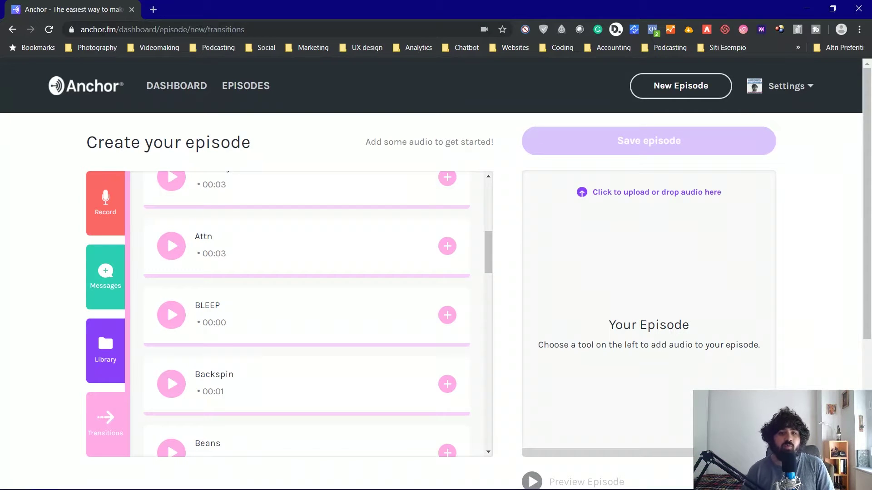
mouse_move(299, 248)
left_mouse_down()
mouse_move(377, 241)
mouse_move(716, 286)
mouse_move(649, 200)
mouse_move(681, 347)
mouse_move(210, 243)
mouse_move(284, 248)
left_mouse_up()
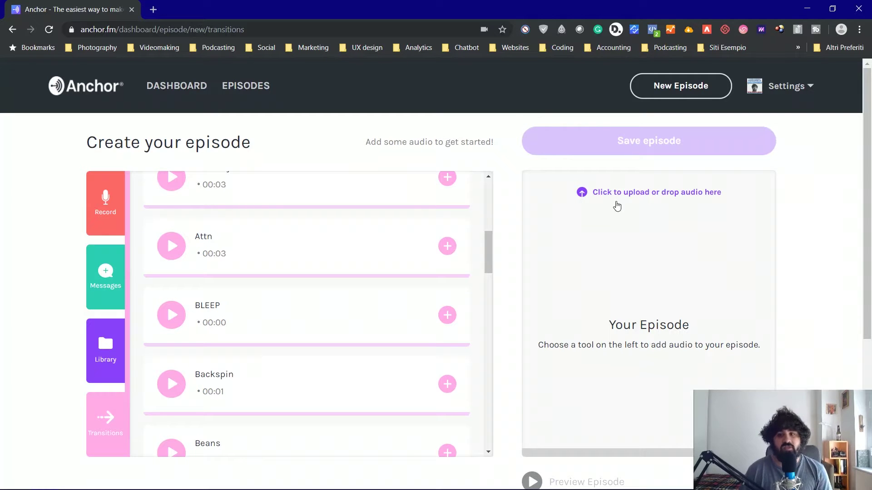
Step: Upload the "Essere se stessi" audio file from the desktop into the episode and maximize the browser window again
double_click(254, 9)
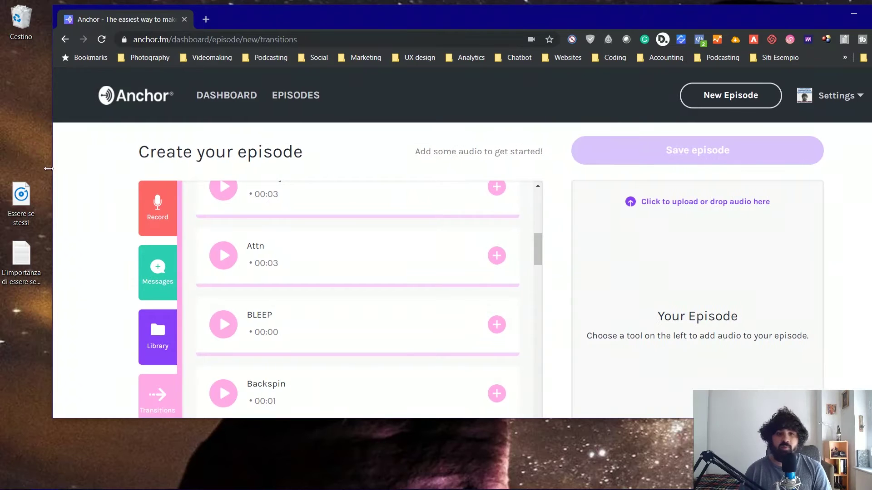
left_click_drag(21, 196, 675, 259)
left_click_drag(637, 20, 579, 38)
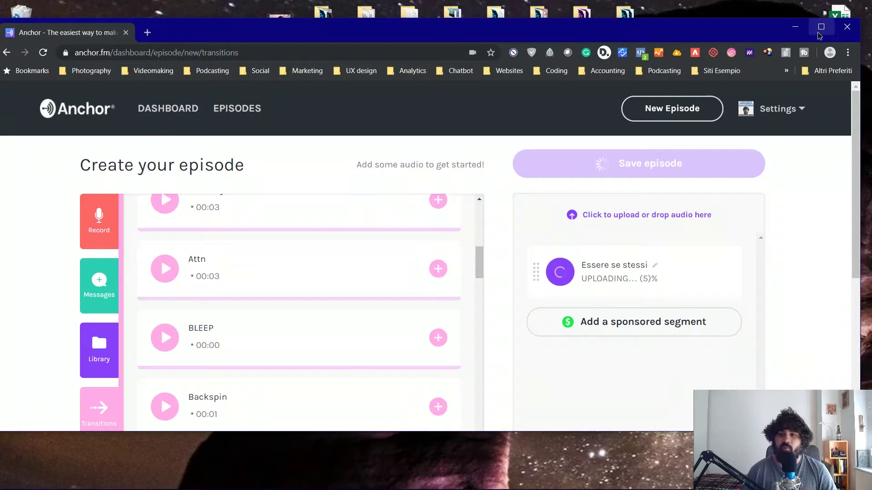
left_click(818, 32)
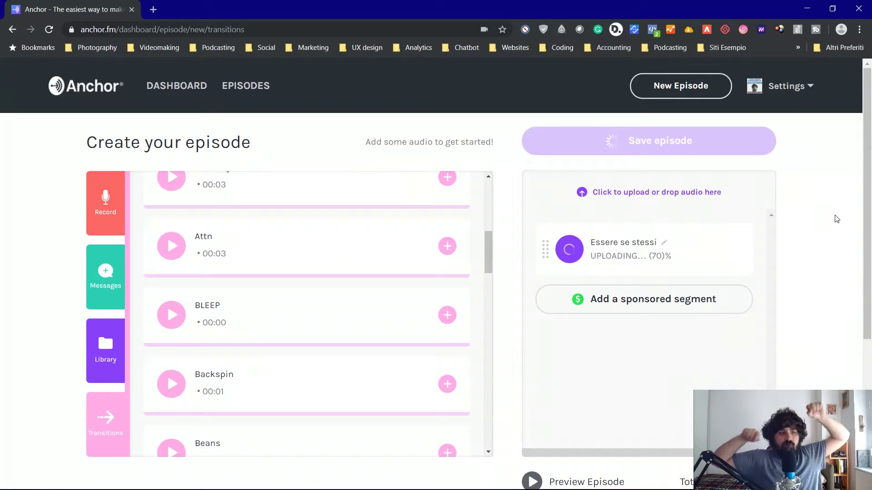
Step: Rename the uploaded segment to "L'importanza di essere se stessi", and open and cancel the audio file chooser
left_click(645, 242)
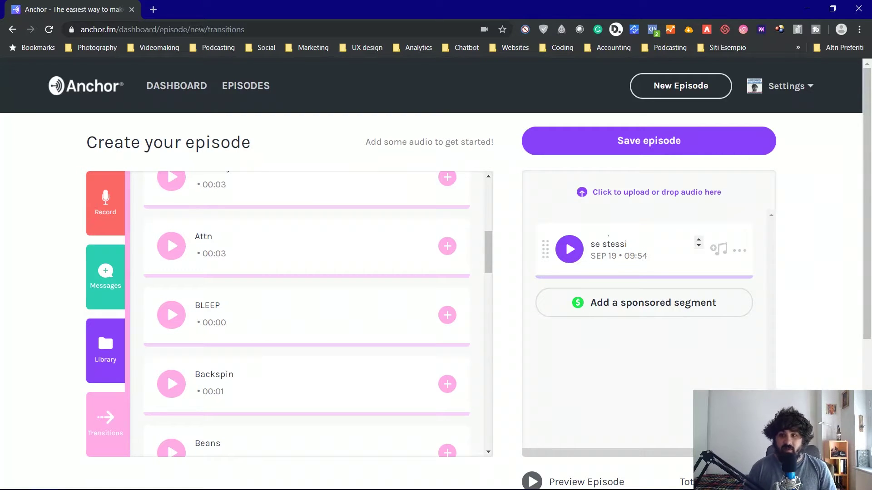
left_click(774, 198)
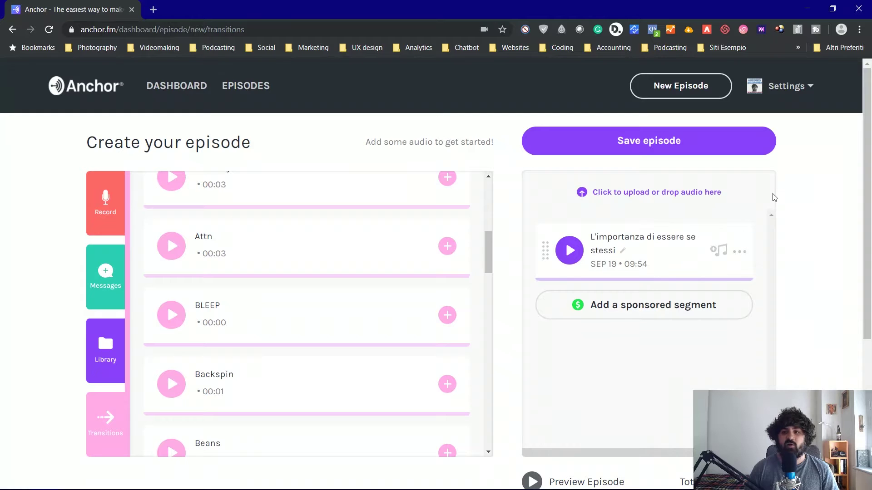
left_click(773, 195)
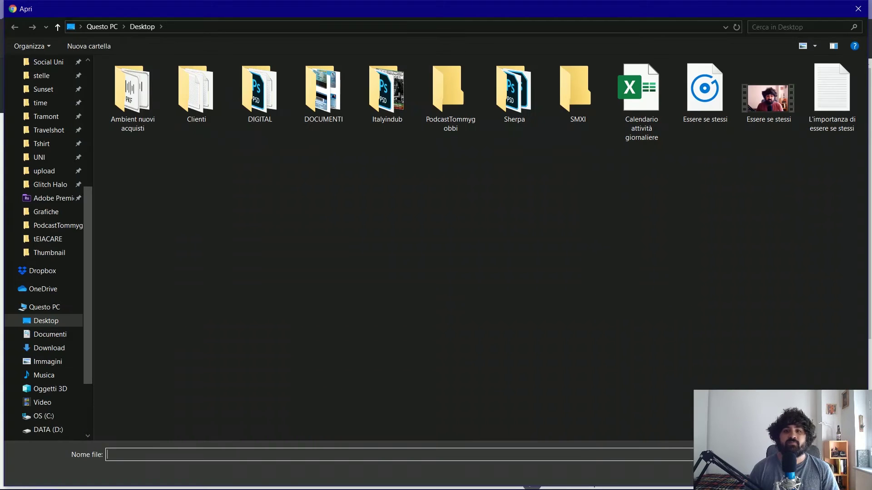
key("Escape")
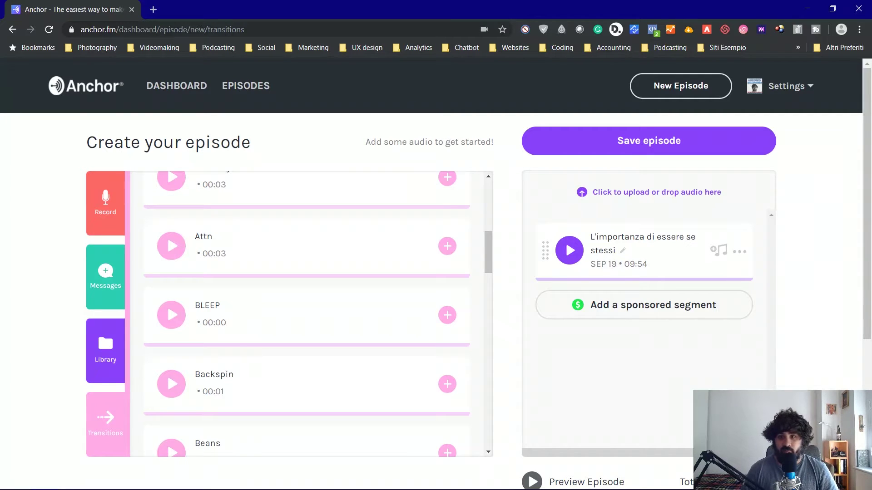
Step: Save the episode, title it "L'importanza di essere se stessi: la storia del vostro amichevole podcaster di quartiere" and paste the description from the desktop text file
left_click(695, 152)
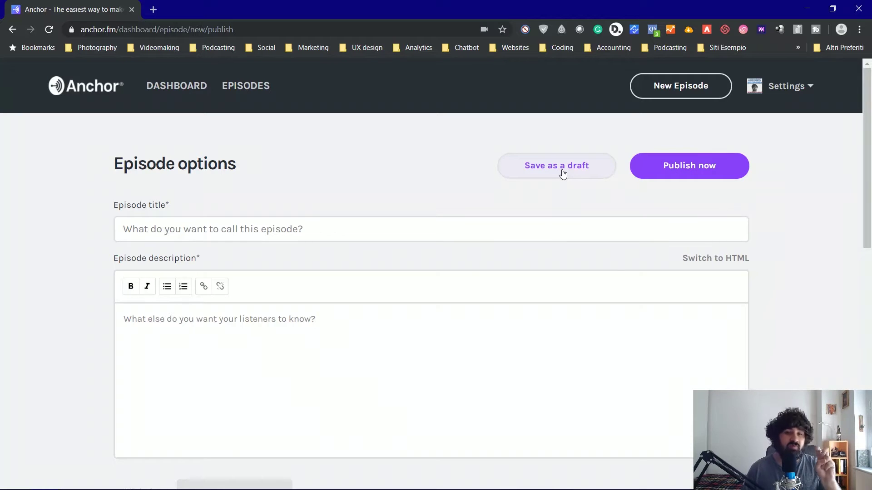
double_click(209, 6)
double_click(21, 268)
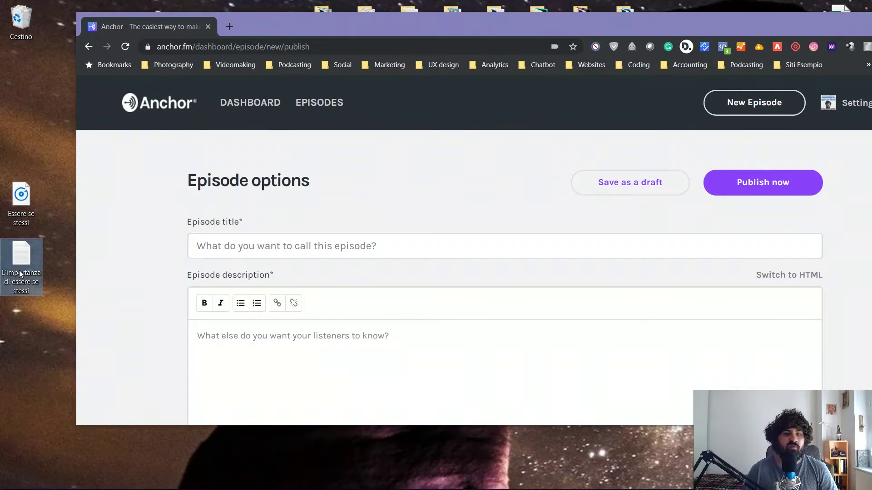
left_click_drag(442, 9, 530, 153)
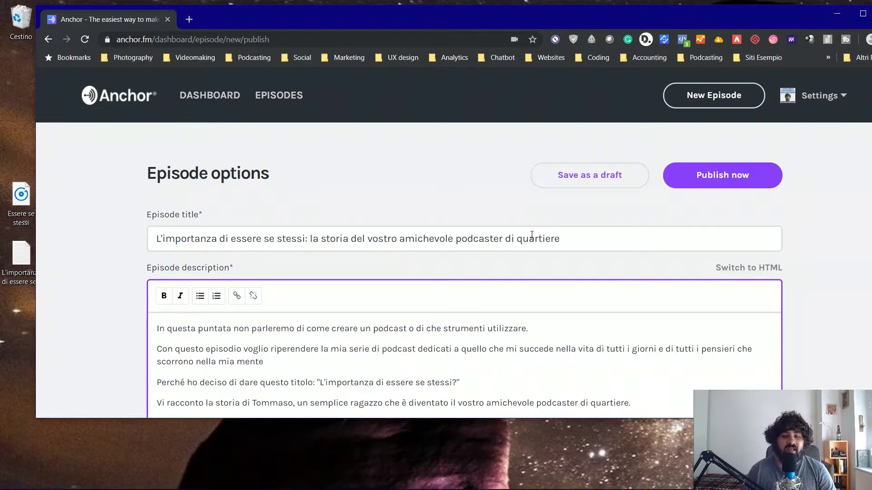
Step: Review the filled-in episode title and description and the publishing options below them
scroll(532, 235, "down", 3)
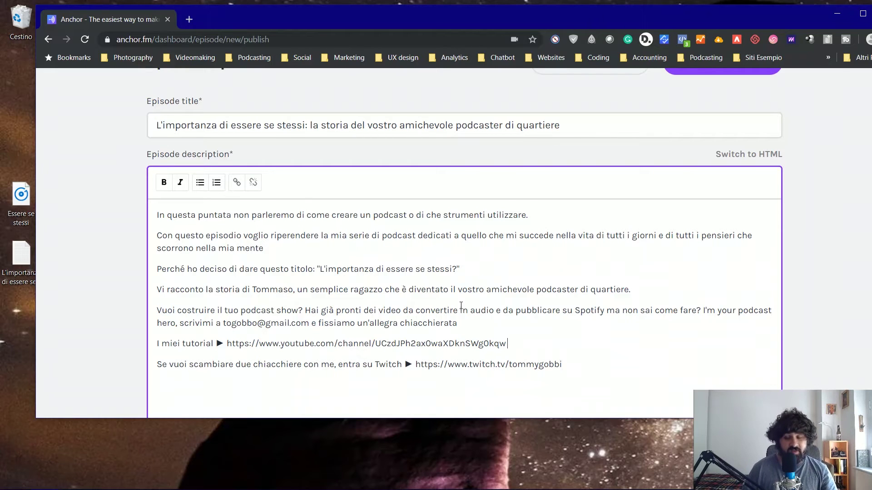
scroll(510, 285, "down", 1)
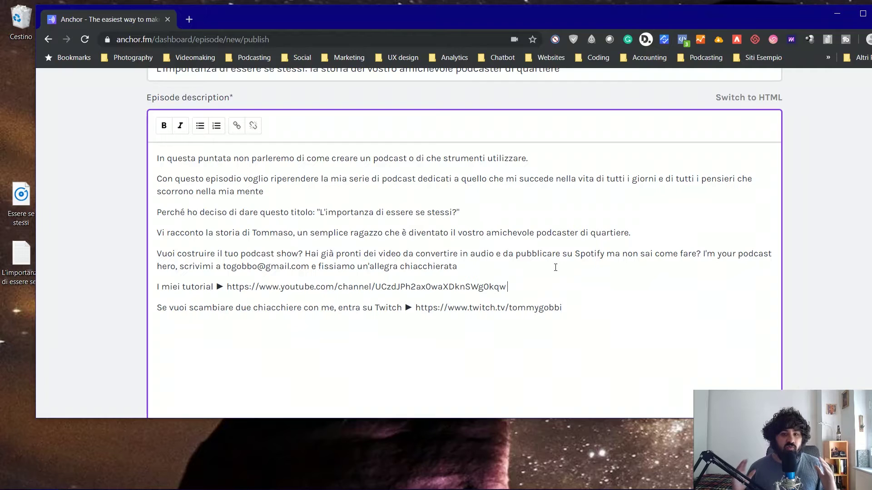
scroll(555, 268, "down", 4)
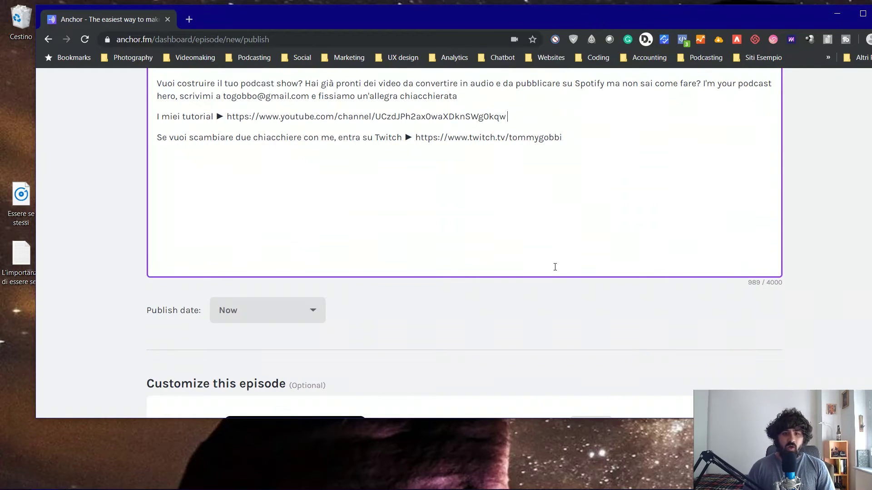
scroll(555, 267, "up", 5)
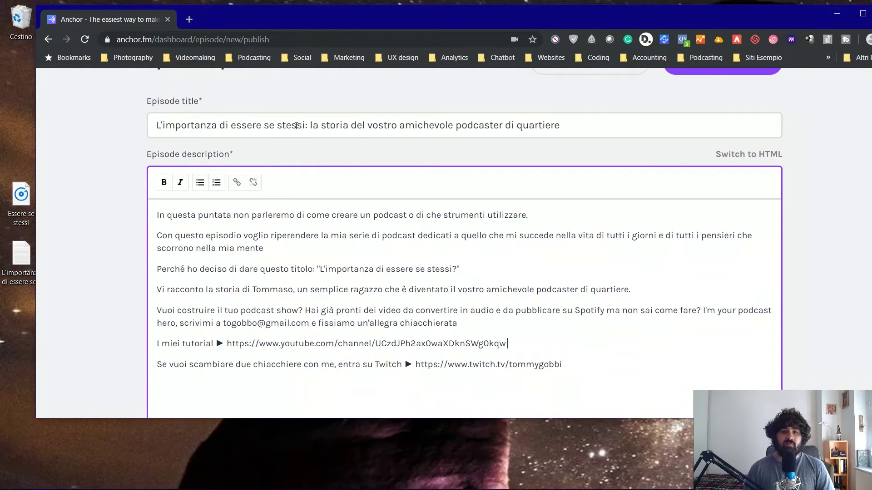
scroll(489, 311, "down", 6)
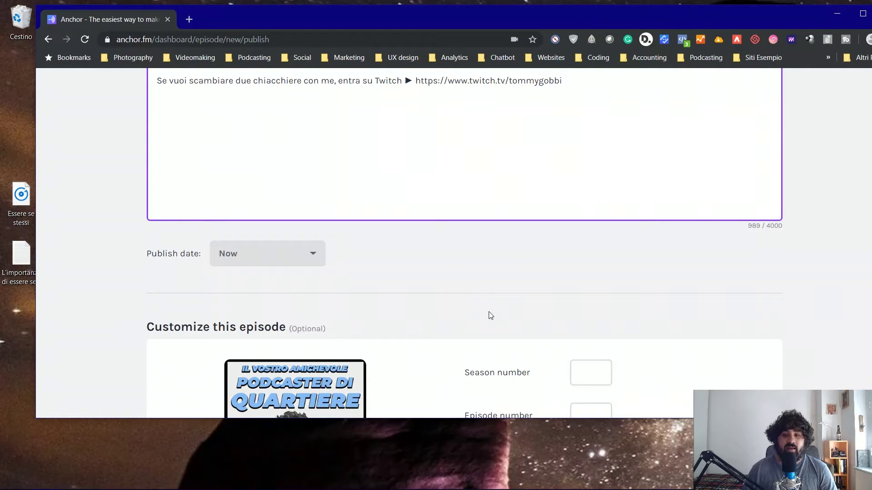
scroll(456, 303, "down", 1)
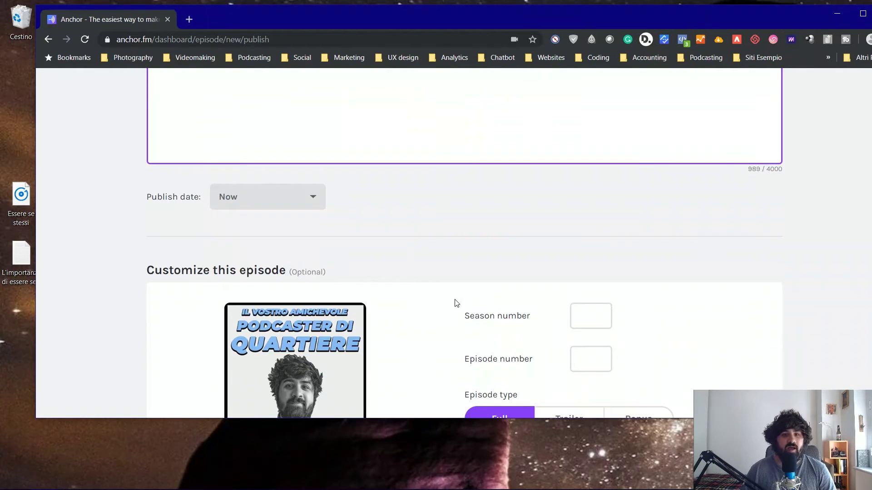
Step: Open the publish date calendar and close it without changing the date, and view the episode customization options in the maximized window
left_click(278, 198)
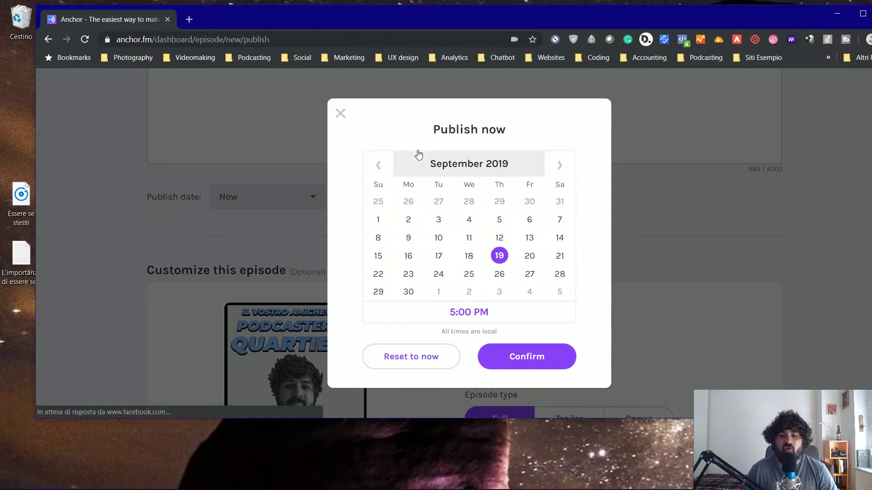
left_click(341, 114)
scroll(356, 132, "down", 3)
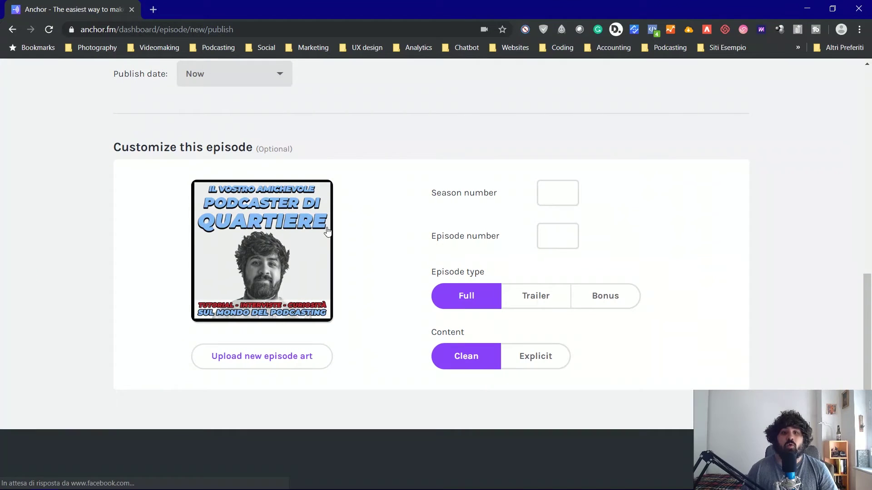
double_click(739, 8)
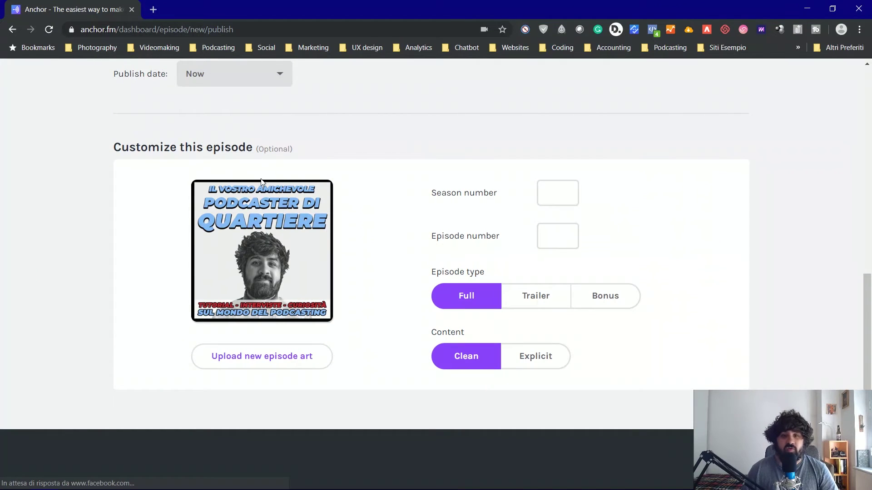